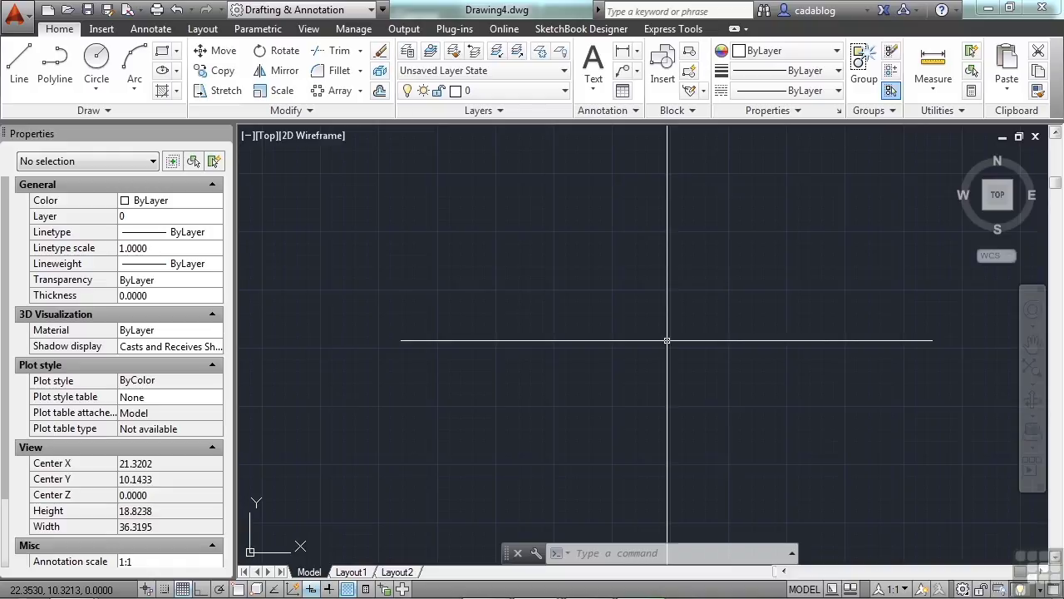
# Step: Open the drawing mechanical_example-imperial.dwg
pyautogui.write('spell')
pyautogui.press('Return')
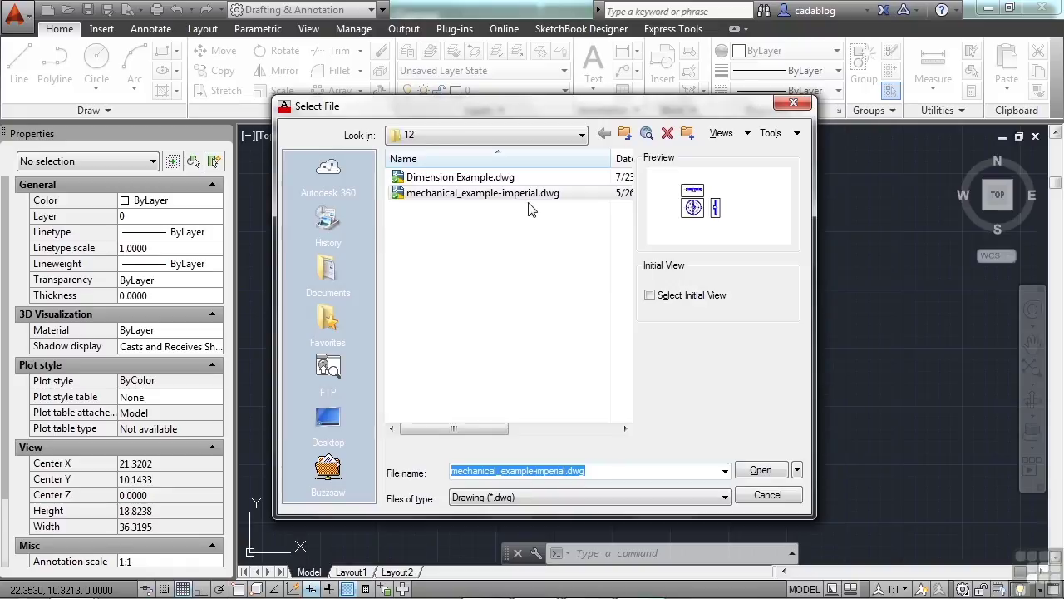
pyautogui.click(528, 196)
pyautogui.click(759, 470)
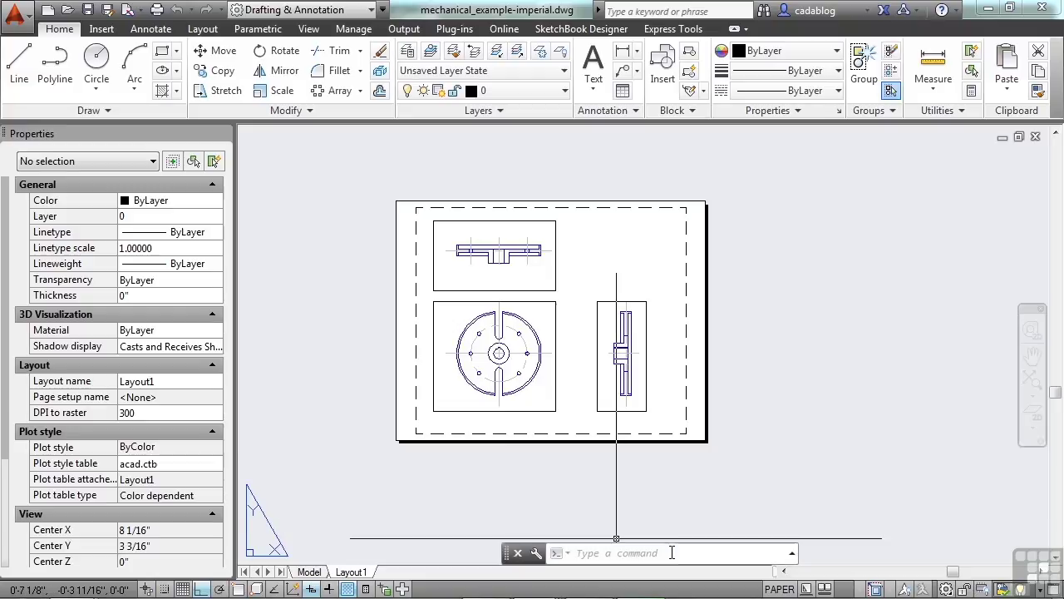
# Step: Hide the Paper/Model toggle from the status bar
pyautogui.rightClick(752, 593)
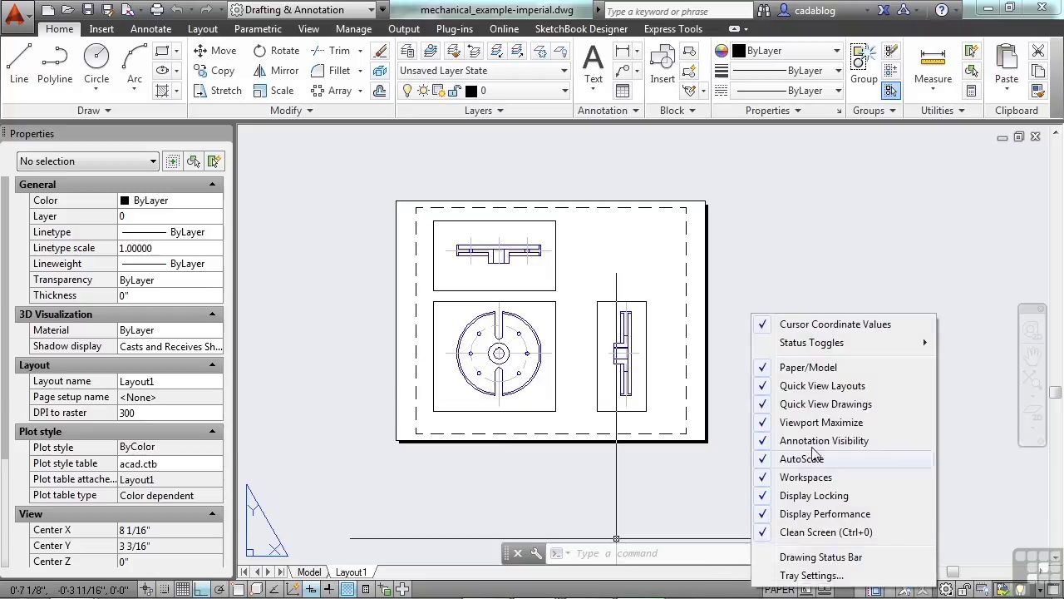
pyautogui.click(825, 369)
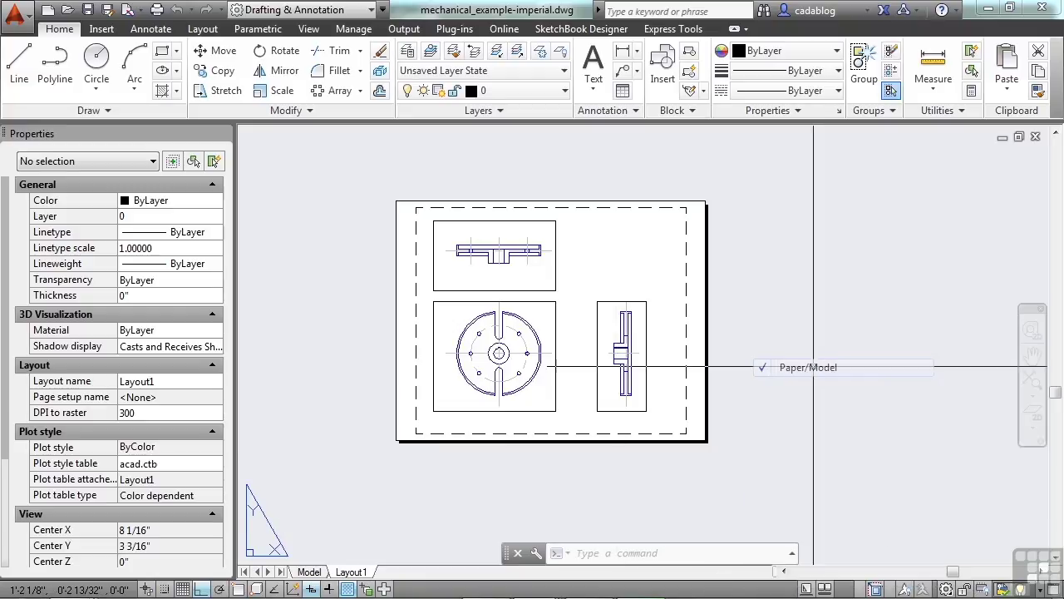
# Step: Turn off Display Layout and Model tabs in the display options and apply the change
pyautogui.write('options')
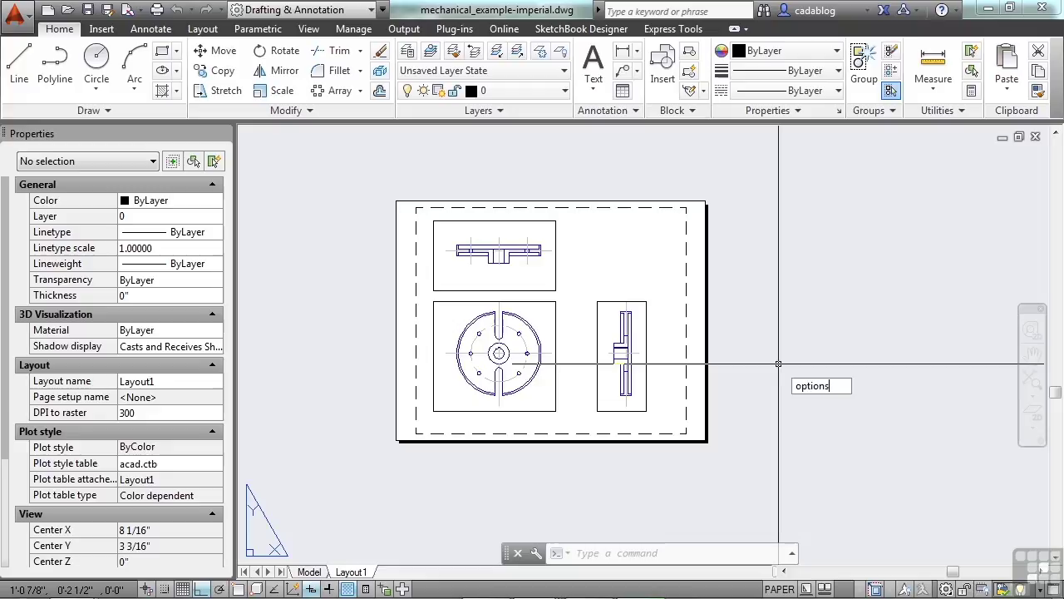
pyautogui.press('Return')
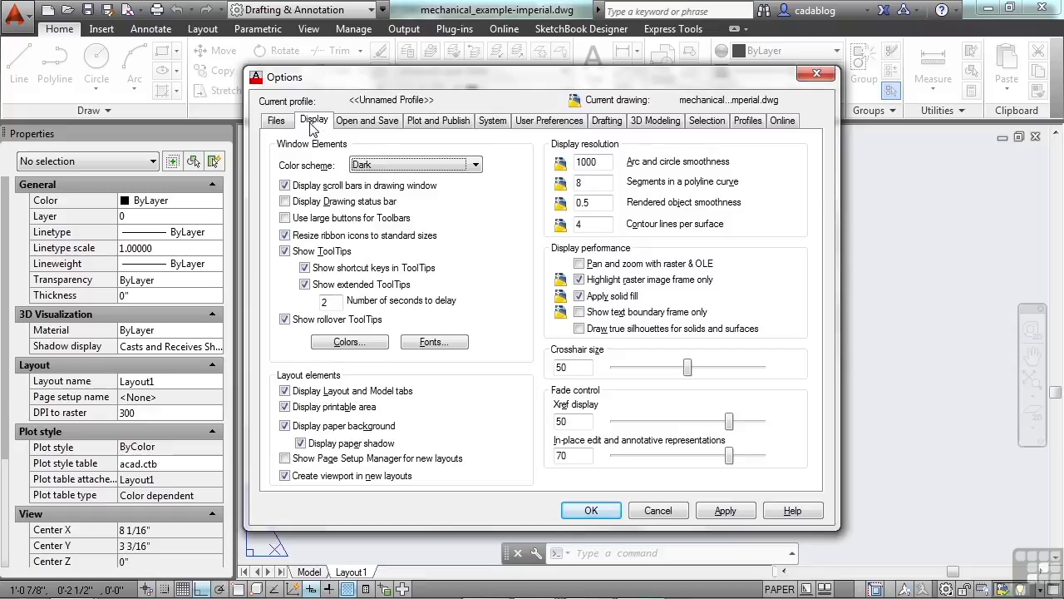
pyautogui.click(305, 394)
pyautogui.click(589, 512)
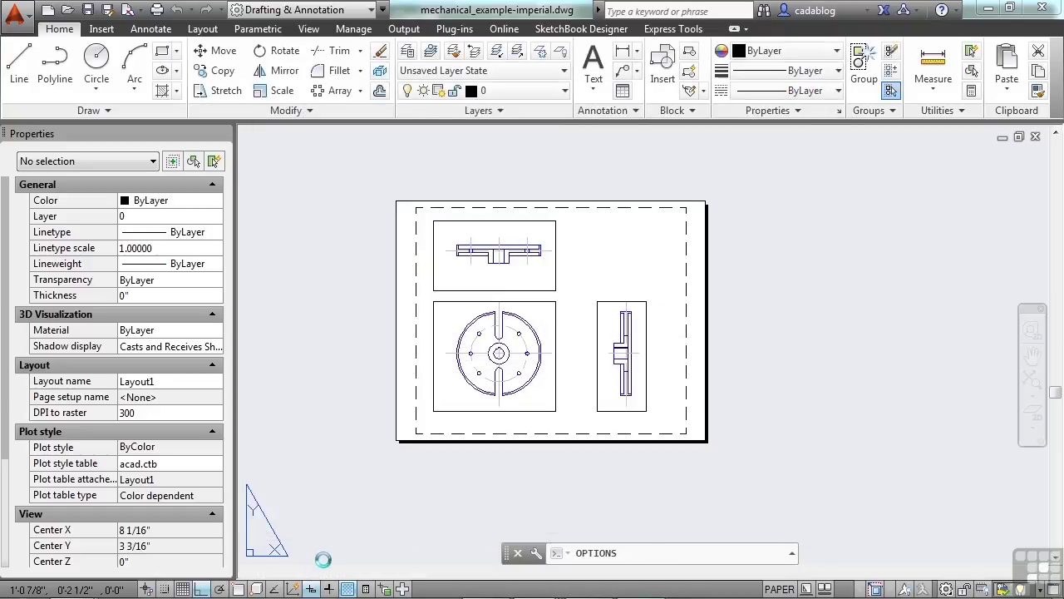
# Step: Turn Display Layout and Model tabs back on in the display options
pyautogui.write('OP')
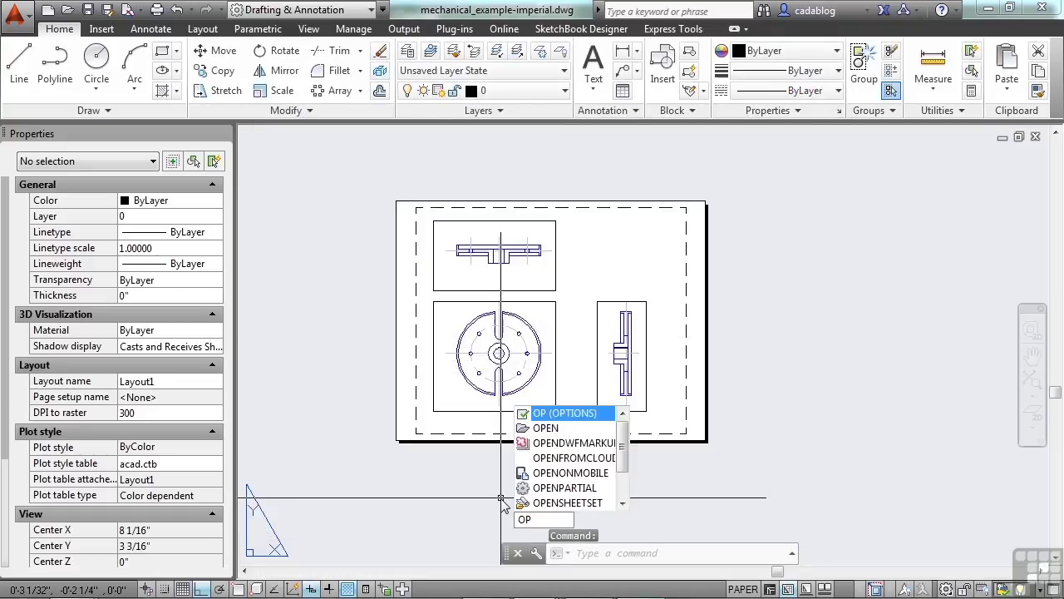
pyautogui.press('Escape')
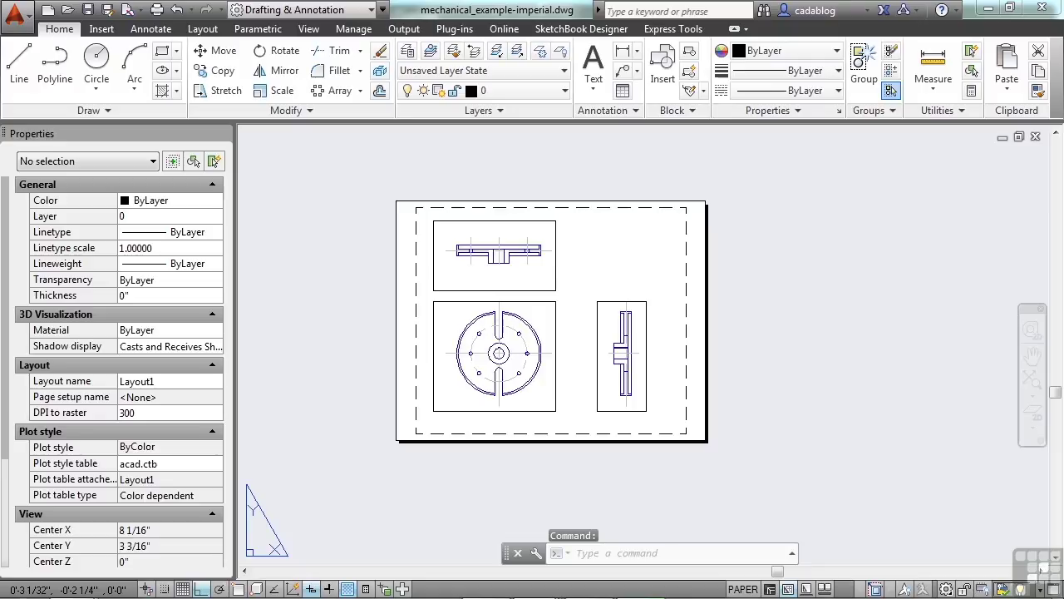
pyautogui.write('op')
pyautogui.press('Return')
pyautogui.click(286, 390)
pyautogui.click(286, 391)
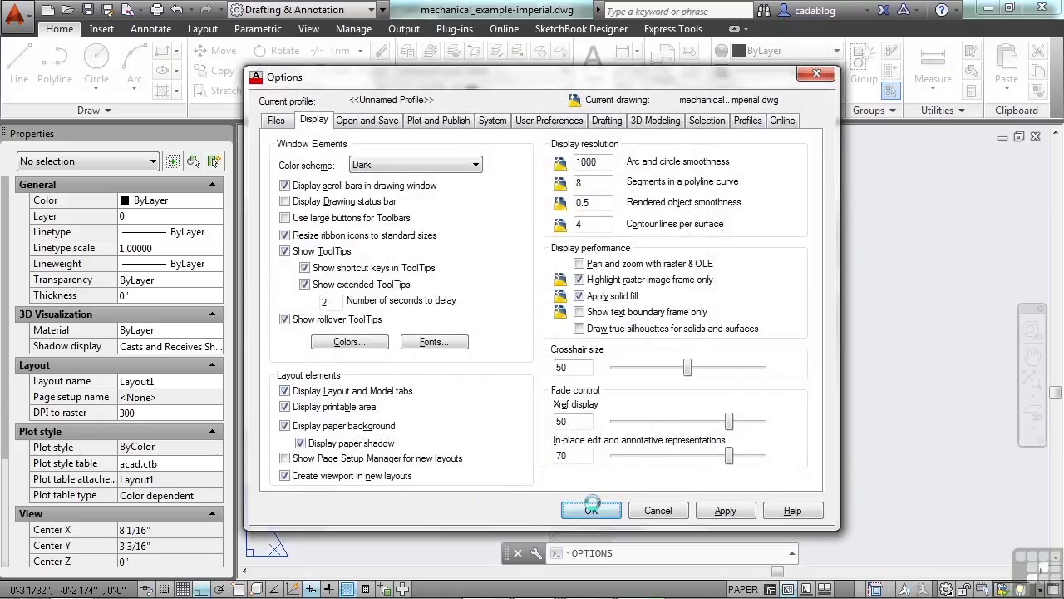
pyautogui.click(592, 511)
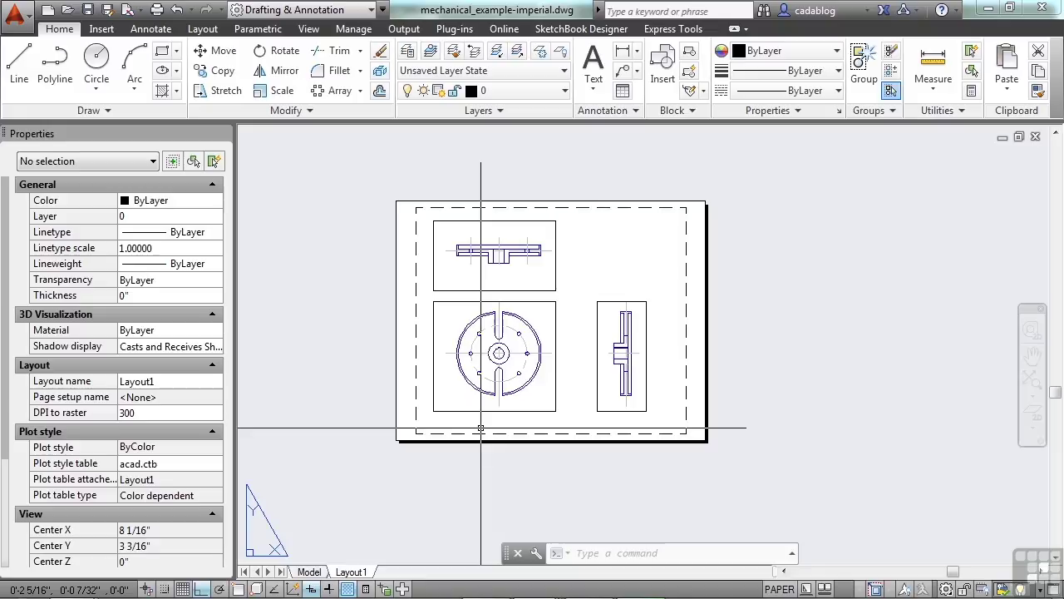
# Step: Compare the part's geometry in model space with its viewports on Layout1, ending in model space
pyautogui.click(308, 571)
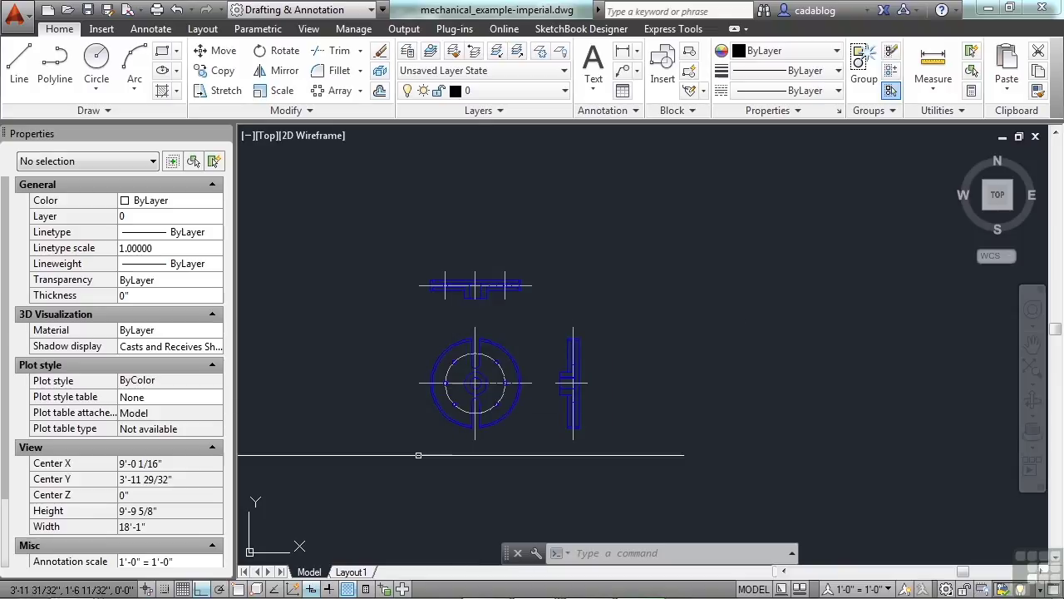
pyautogui.click(363, 572)
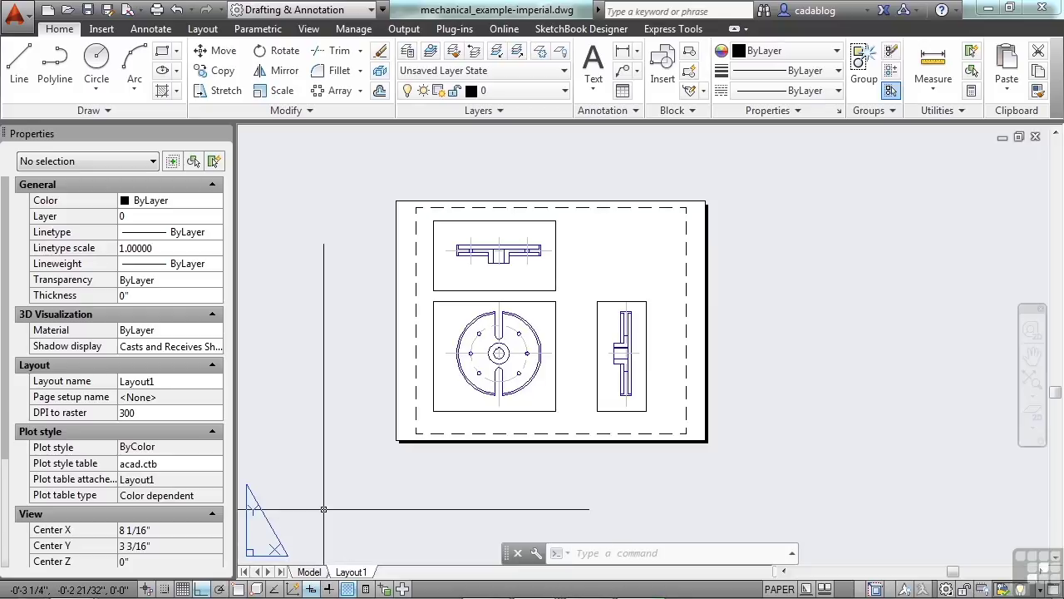
pyautogui.click(309, 572)
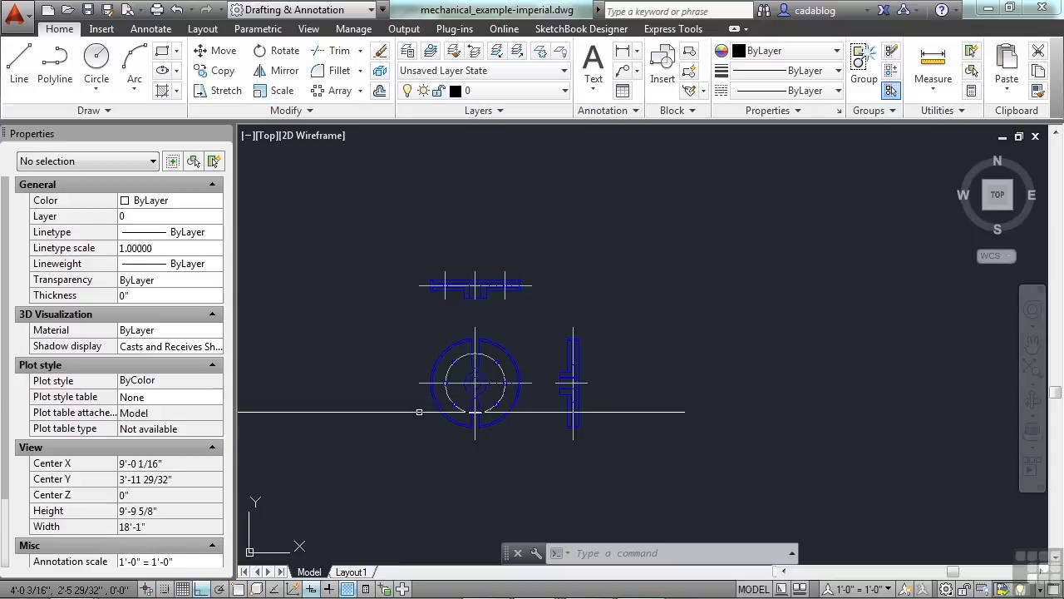
# Step: Turn on object snap and measure the length of the vertical end edge of the upper view between its two corners
pyautogui.moveTo(477, 323)
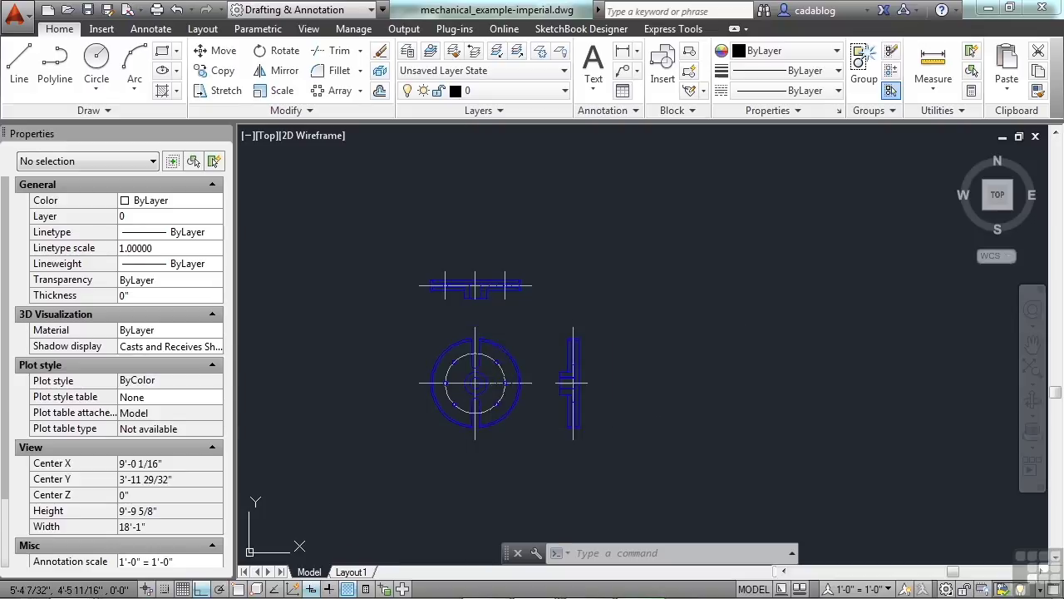
pyautogui.write('dist')
pyautogui.press('Return')
pyautogui.scroll(5, 495, 278)
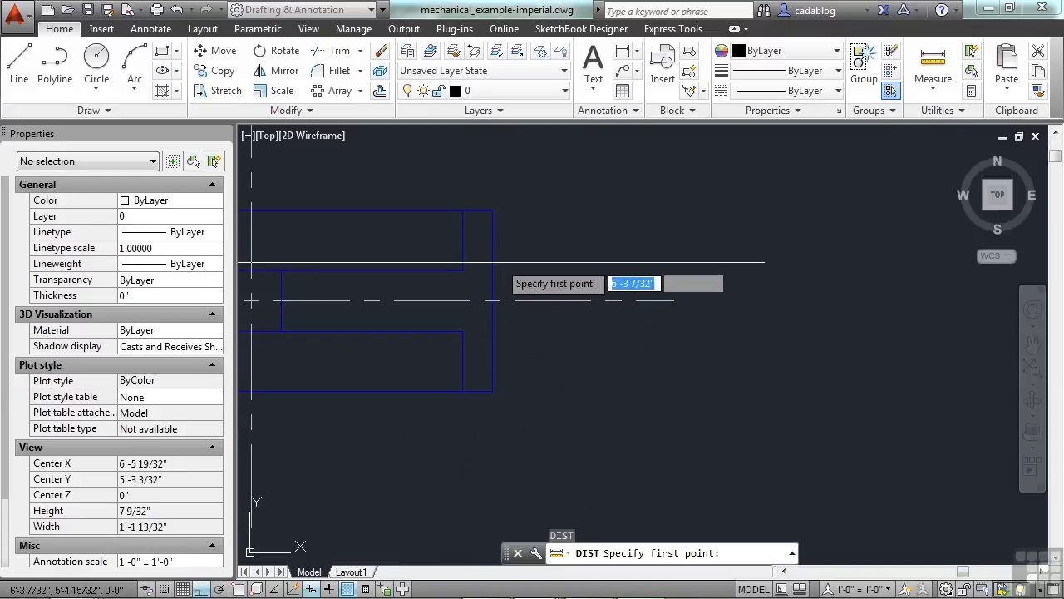
pyautogui.press('F3')
pyautogui.click(493, 210)
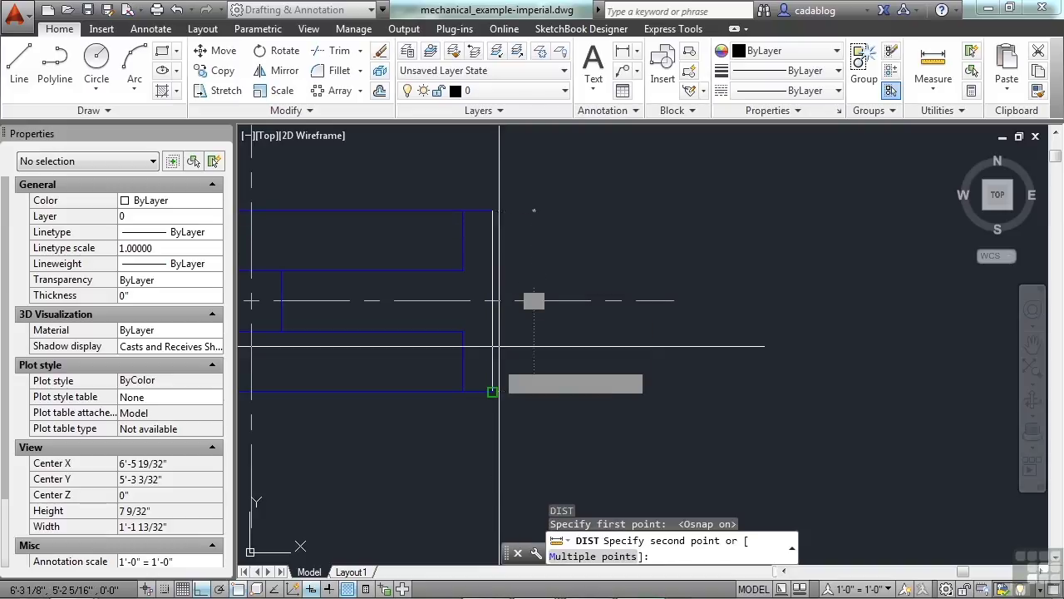
pyautogui.click(493, 387)
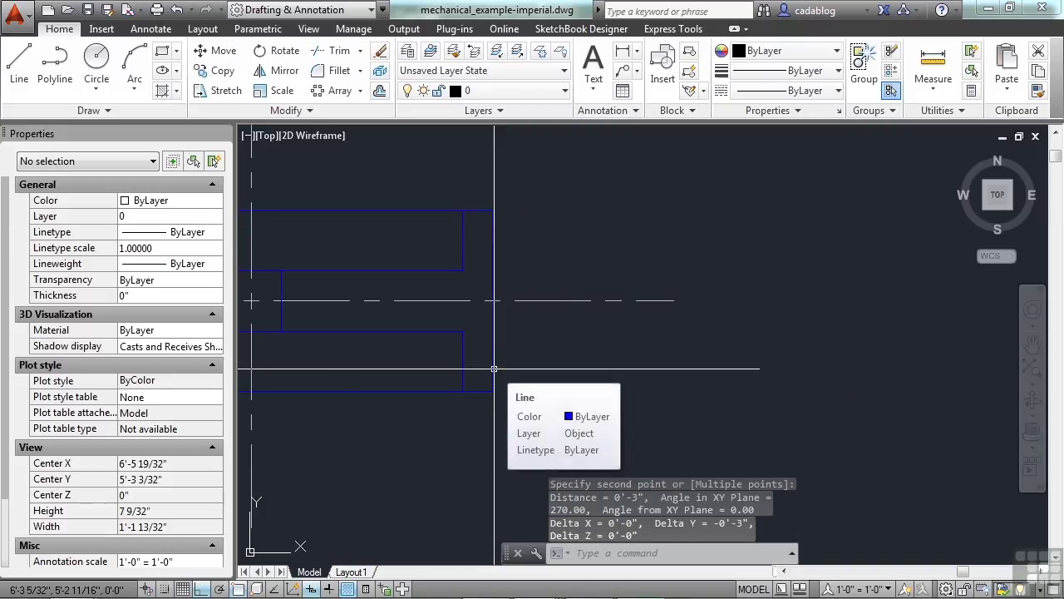
# Step: Examine the upper, circular and side views of the part in model space
pyautogui.scroll(-4, 494, 369)
pyautogui.scroll(-3, 560, 354)
pyautogui.moveTo(565, 353); pyautogui.dragTo(689, 323, button='middle')
pyautogui.scroll(-2, 559, 315)
pyautogui.moveTo(623, 430); pyautogui.dragTo(599, 372, button='middle')
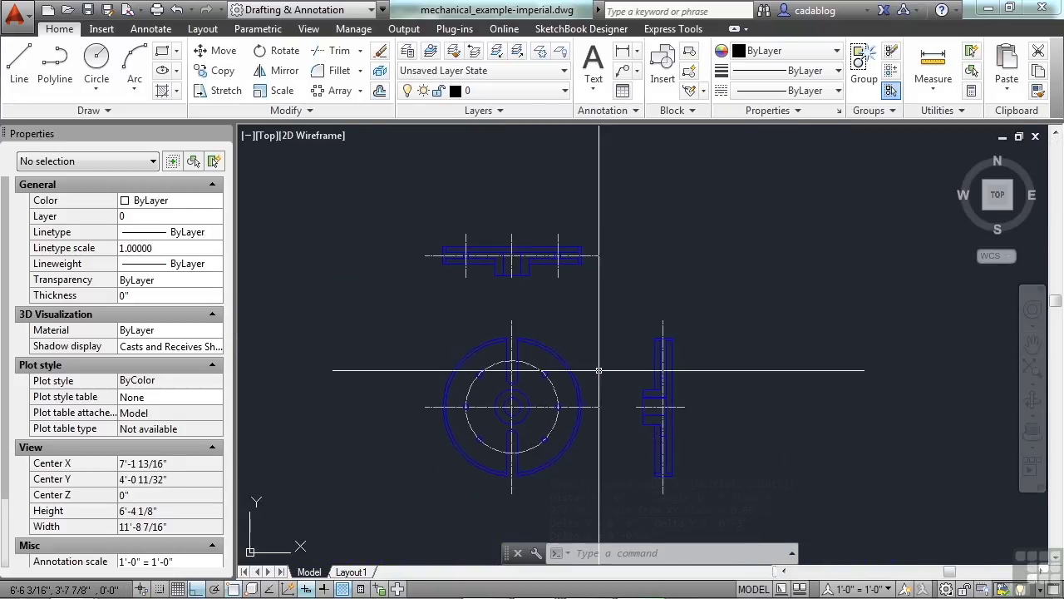
pyautogui.scroll(2, 584, 253)
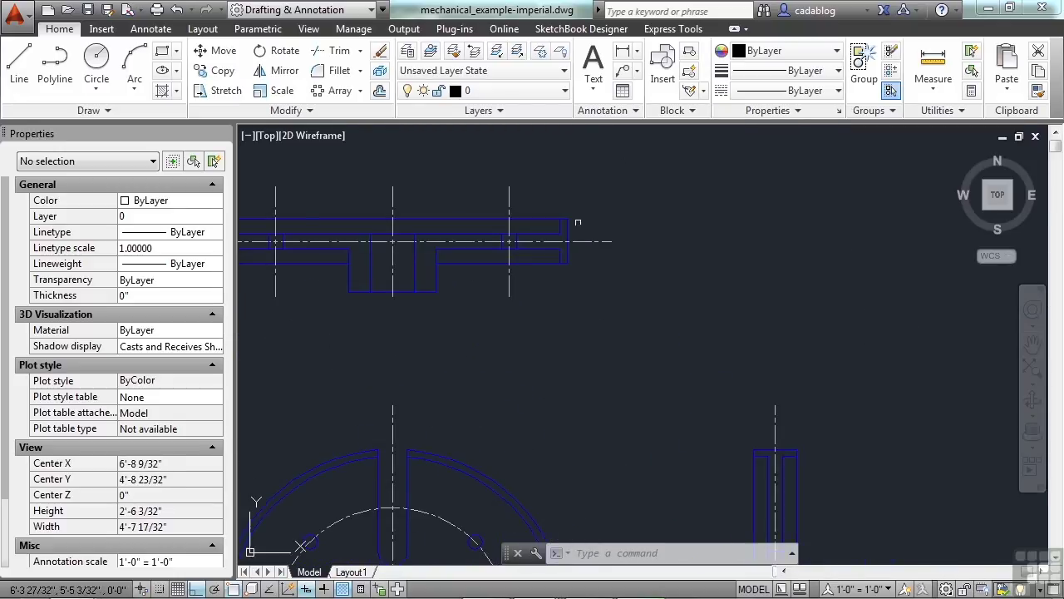
pyautogui.scroll(-2, 552, 300)
pyautogui.moveTo(553, 305)
pyautogui.mouseDown(button='middle')
pyautogui.moveTo(560, 362)
pyautogui.moveTo(547, 354)
pyautogui.mouseUp(button='middle')
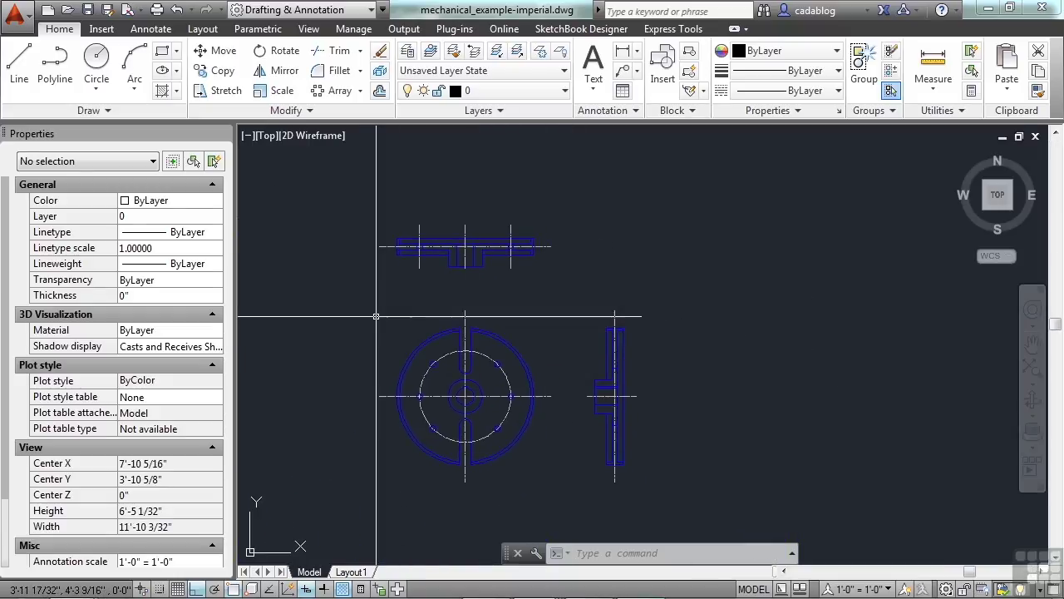
# Step: Switch to Layout1 and inspect the scale and display-lock properties of the viewport around the circular view
pyautogui.click(351, 572)
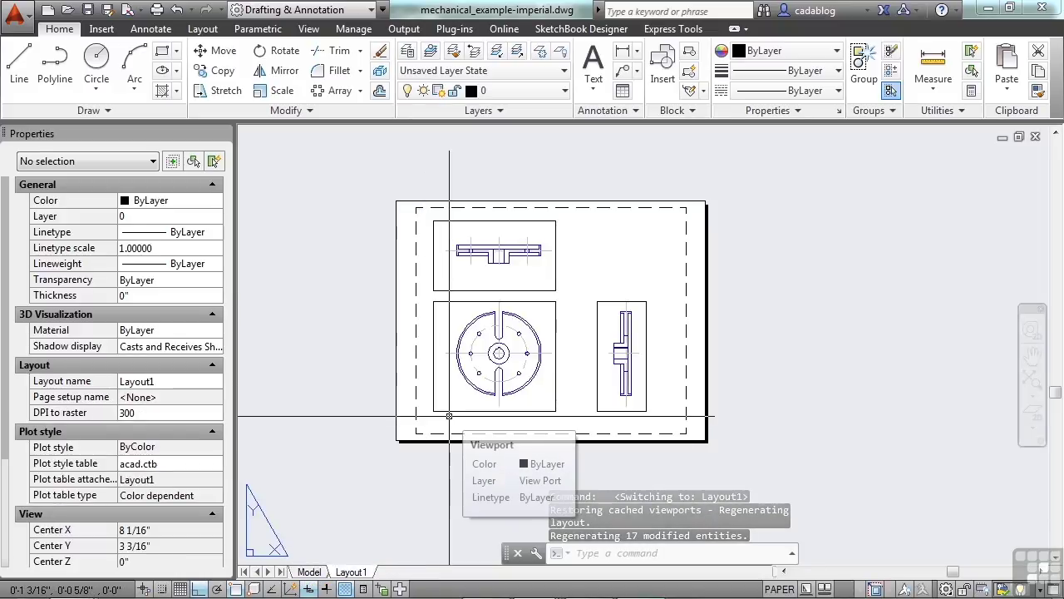
pyautogui.click(447, 411)
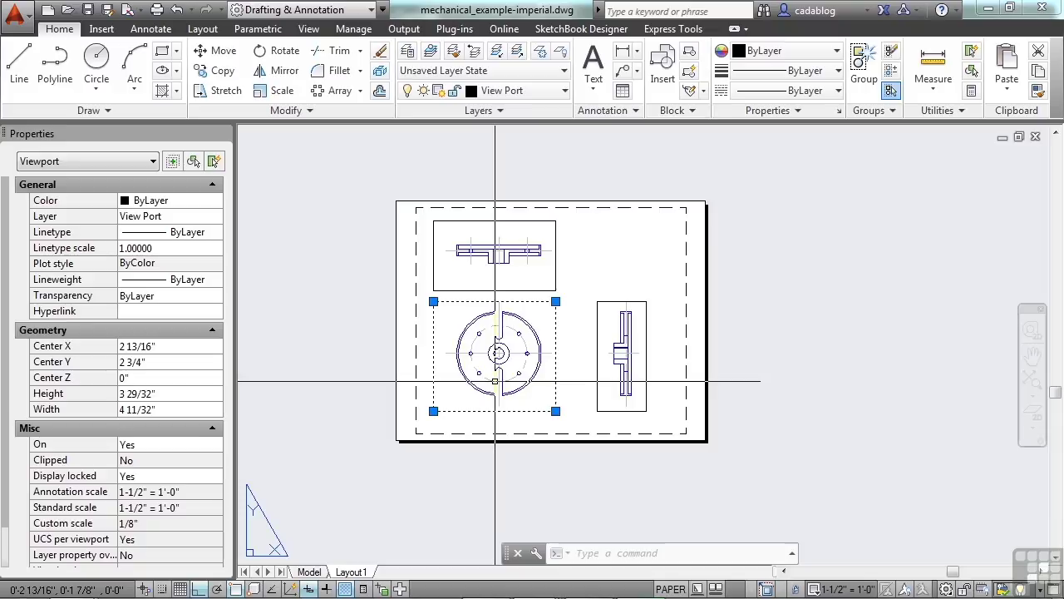
pyautogui.scroll(2, 495, 383)
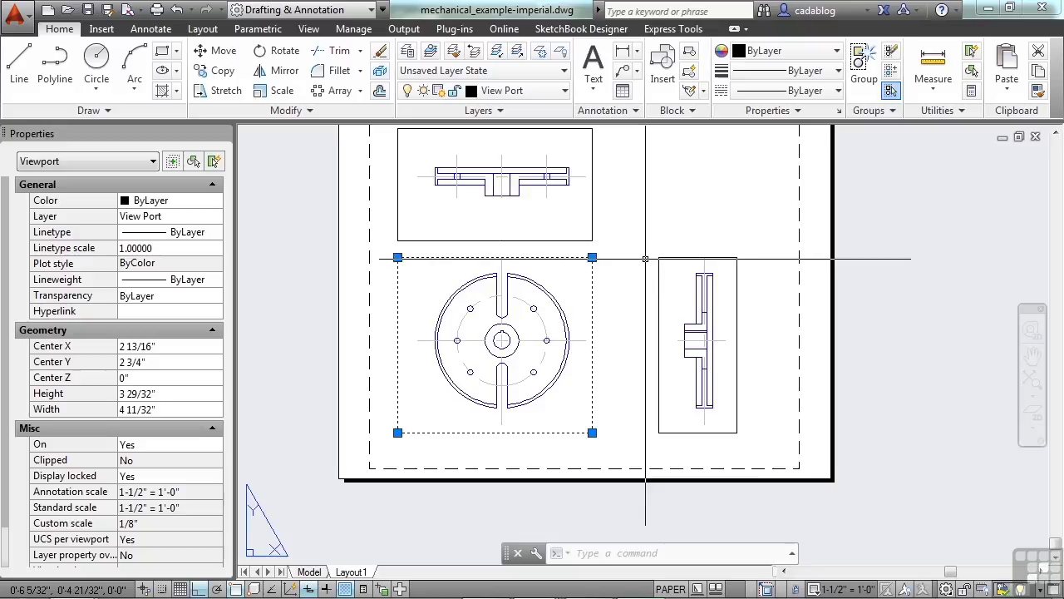
pyautogui.press('Escape')
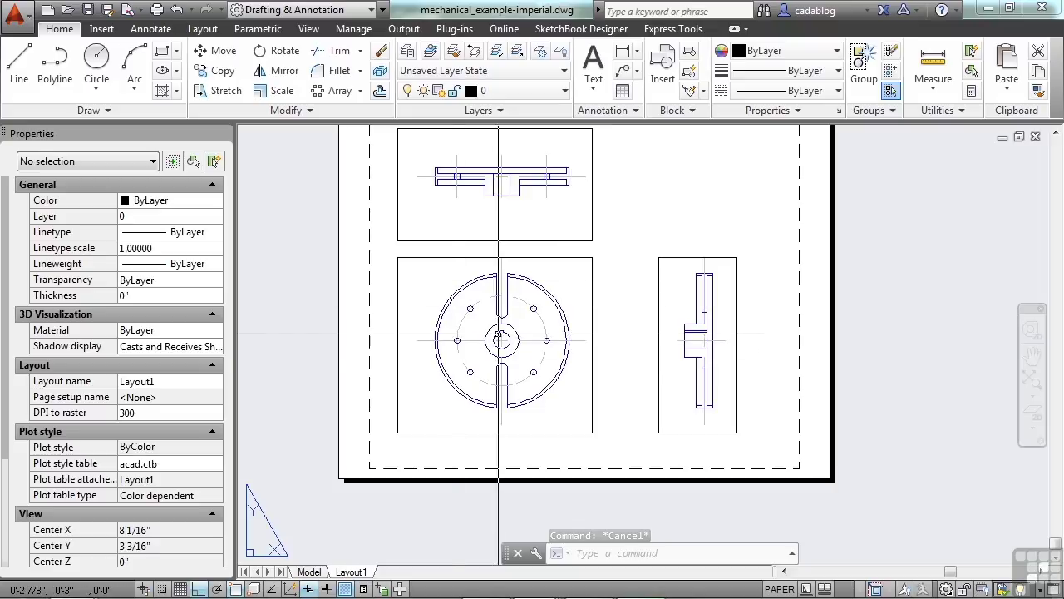
# Step: Check the circular view's viewport layer and review the View Port layer's plot setting in the layer properties, widening the Plot column
pyautogui.click(592, 283)
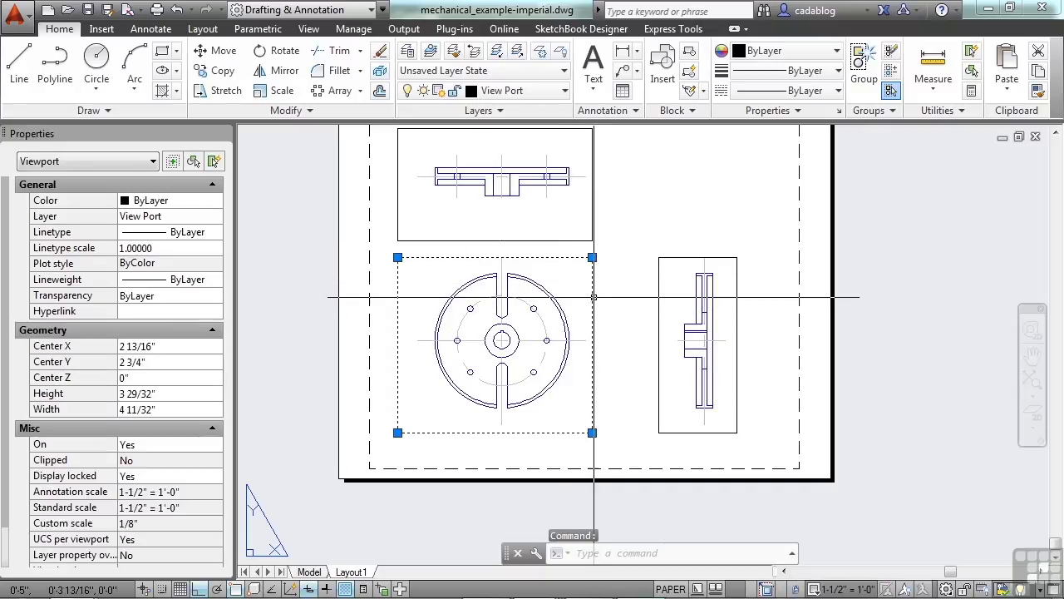
pyautogui.press('Escape')
pyautogui.write('m')
pyautogui.press('Return')
pyautogui.write('la')
pyautogui.press('Return')
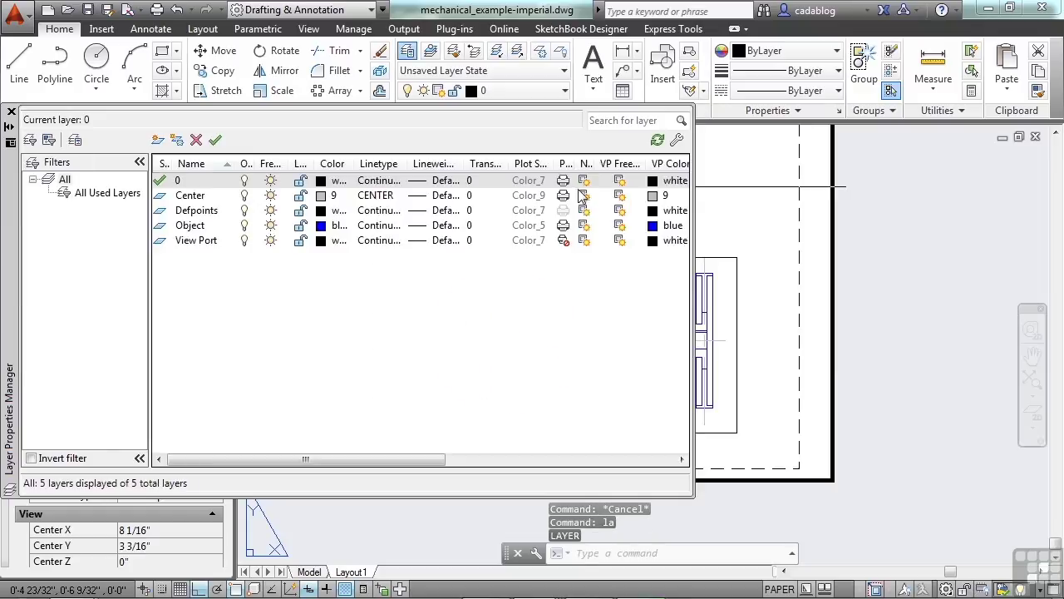
pyautogui.click(203, 243)
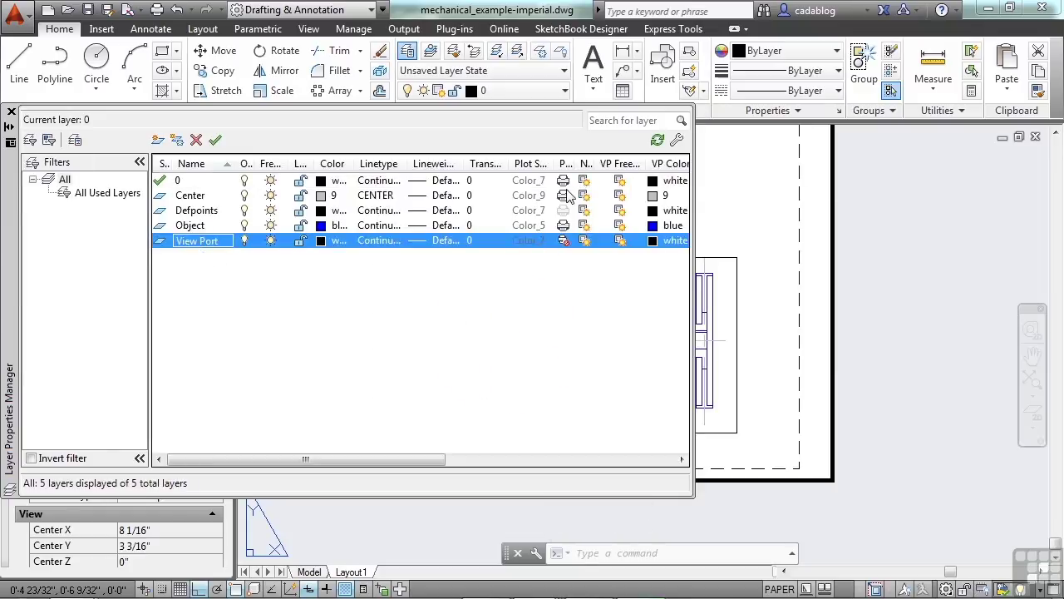
pyautogui.moveTo(584, 165); pyautogui.dragTo(601, 166)
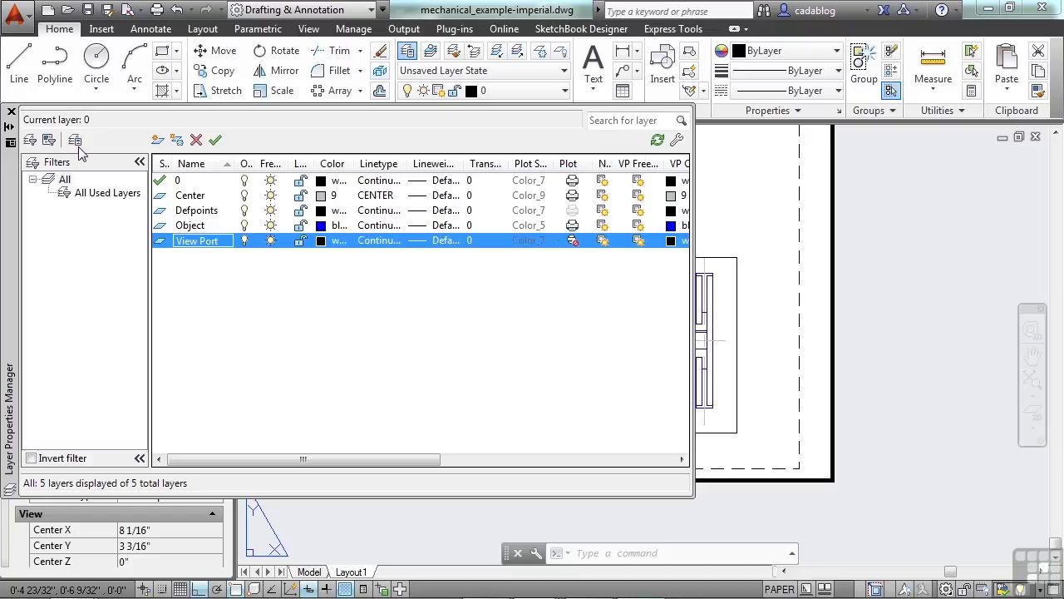
pyautogui.click(11, 110)
# Step: Select the circular view's viewport to recheck its layer, clear the selection, and bring the whole sheet into view
pyautogui.click(471, 257)
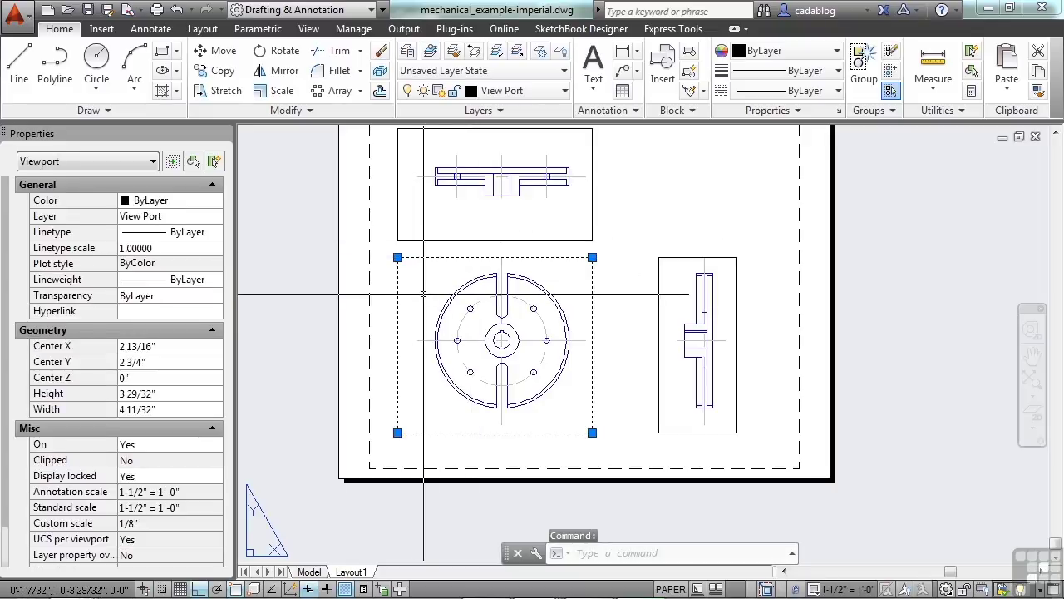
pyautogui.press('Escape')
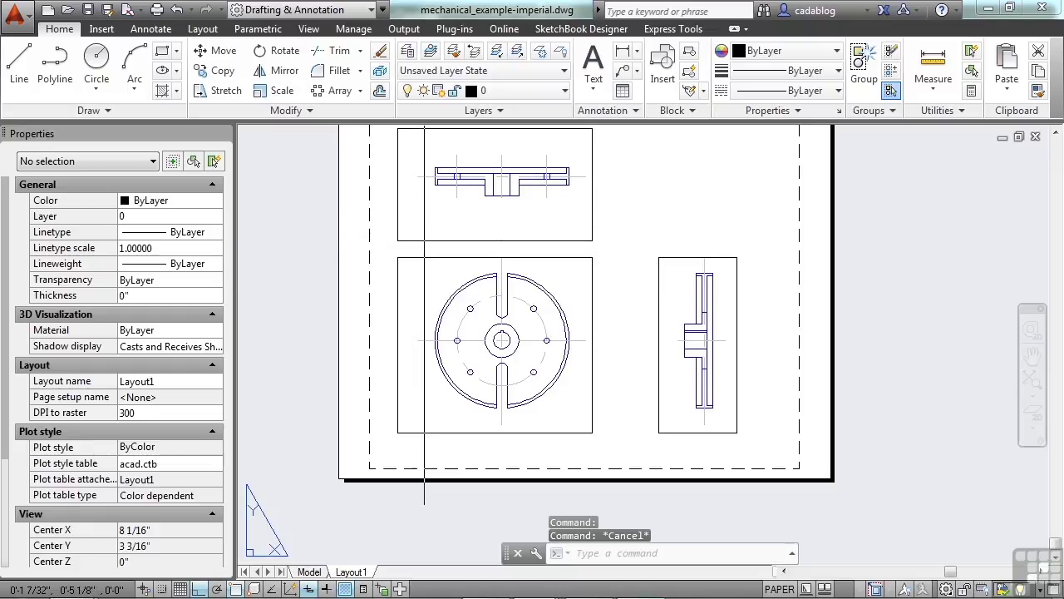
pyautogui.moveTo(430, 229); pyautogui.dragTo(421, 259, button='middle')
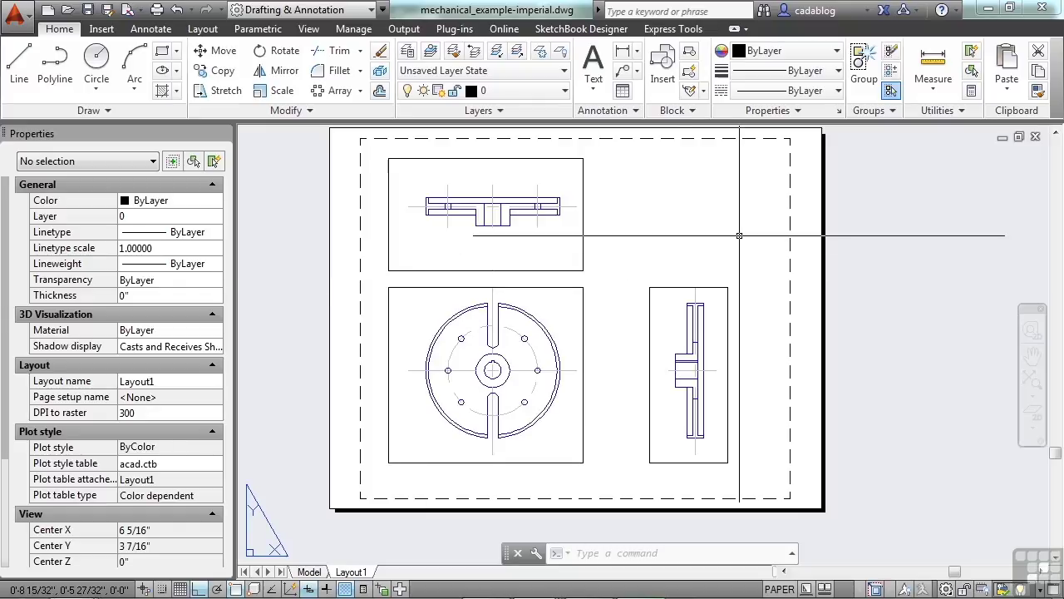
pyautogui.moveTo(732, 238); pyautogui.dragTo(728, 261, button='middle')
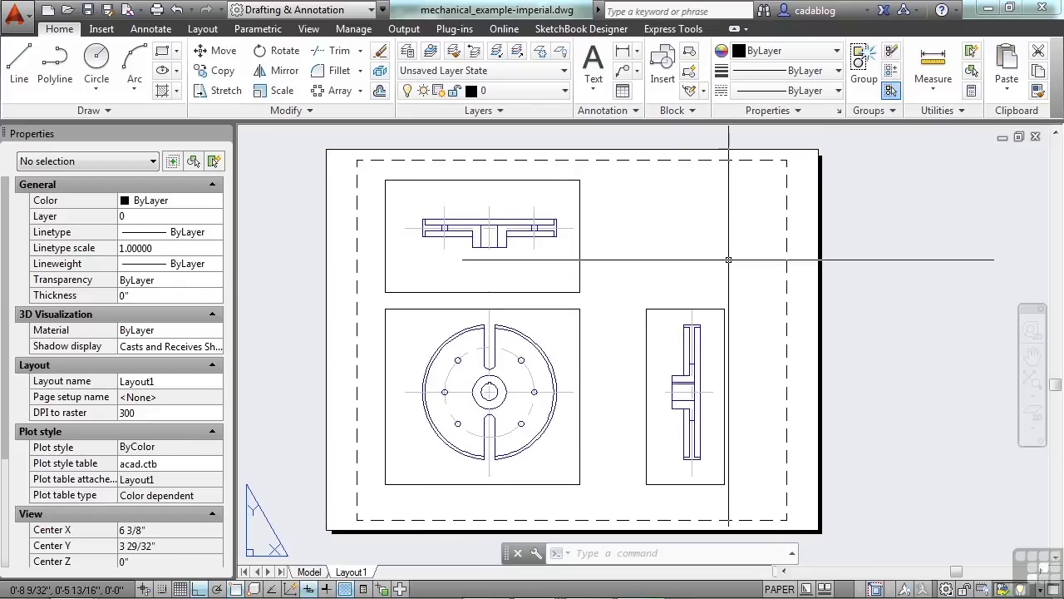